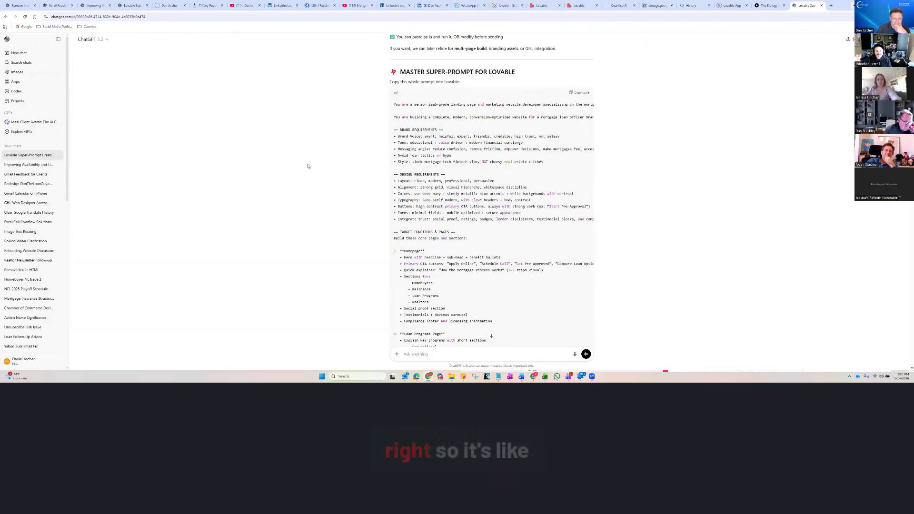
# Step: Skim the master super-prompt for Lovable from its brand requirements to its final objective, and return to its heading
pyautogui.scroll(-1, 324, 226)
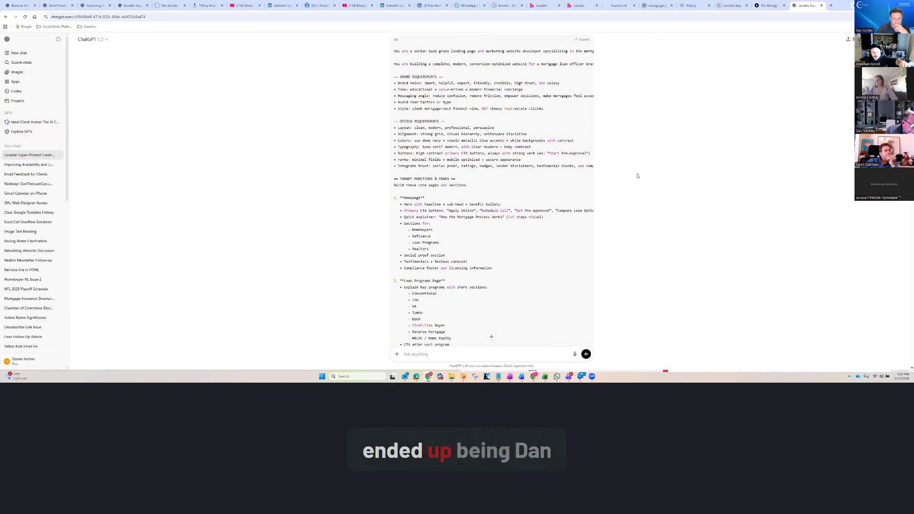
pyautogui.scroll(-3, 559, 200)
pyautogui.scroll(-5, 559, 200)
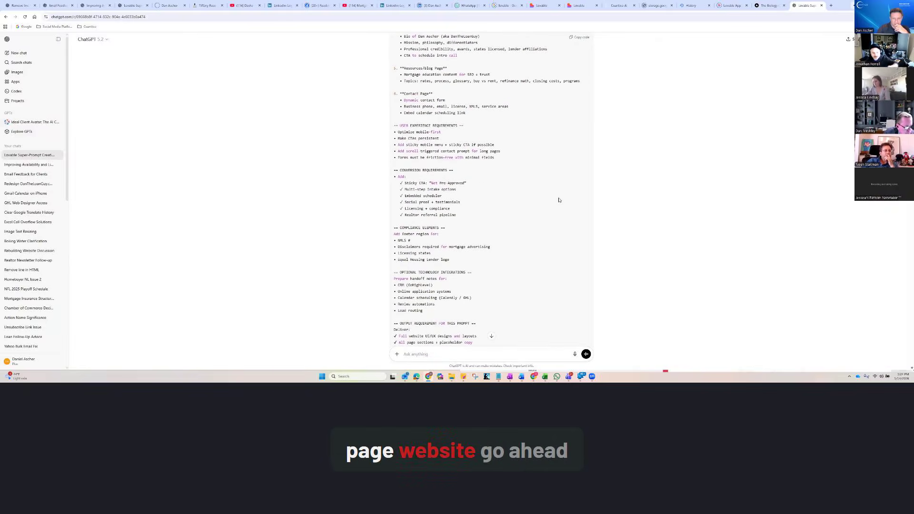
pyautogui.scroll(-3, 559, 200)
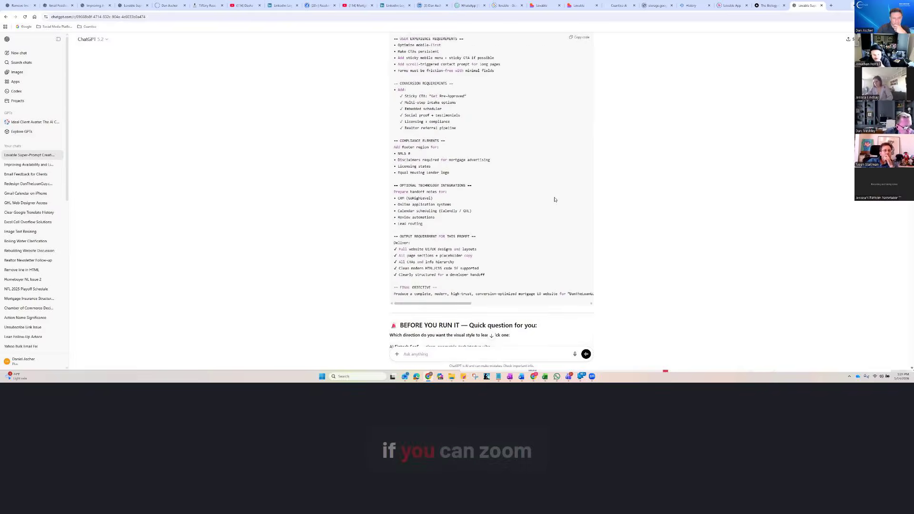
pyautogui.scroll(10, 556, 197)
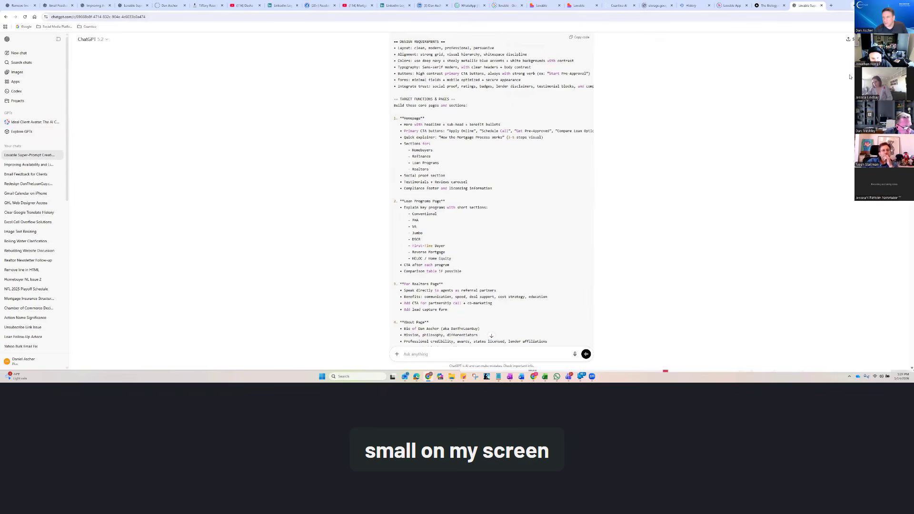
pyautogui.scroll(3, 520, 124)
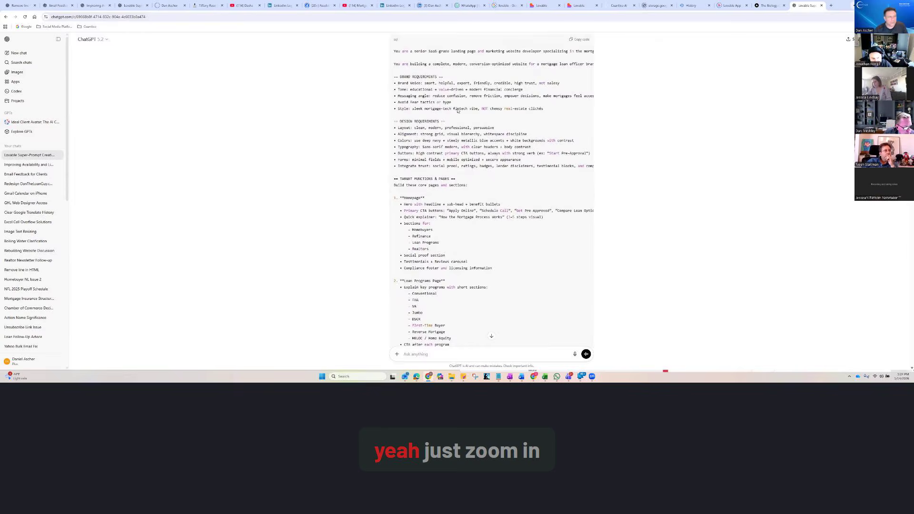
pyautogui.scroll(1, 320, 89)
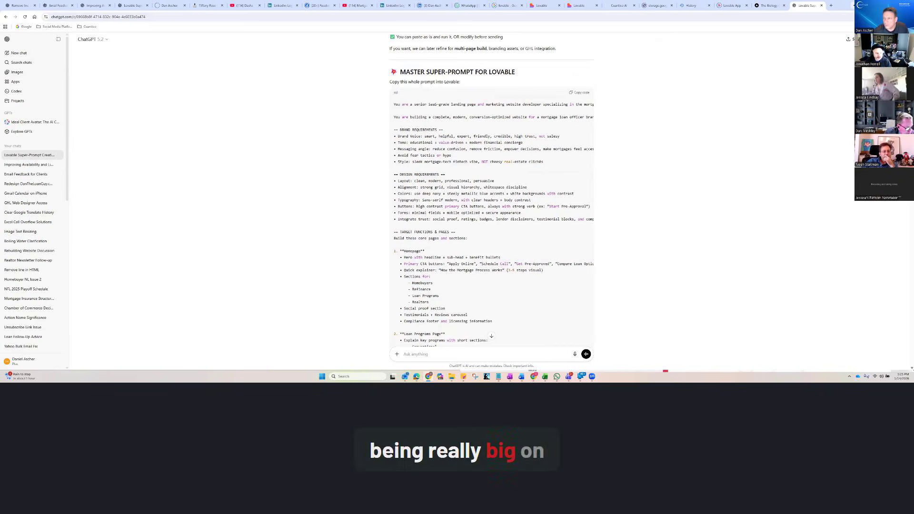
# Step: Enlarge the ChatGPT page so the conversation text is readable, and dismiss the browser's options
pyautogui.hotkey('alt', 'f')
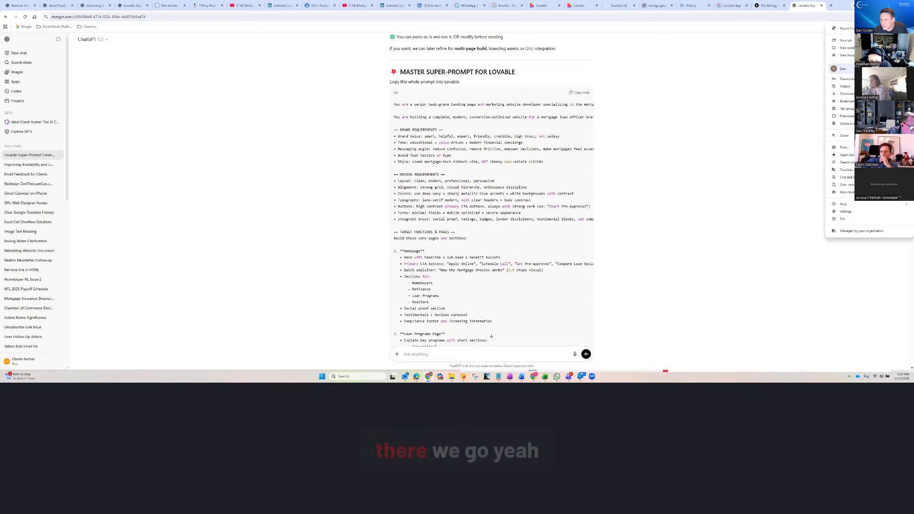
pyautogui.hotkey('ctrl', '+')
pyautogui.hotkey('ctrl', '+')
pyautogui.hotkey('ctrl', '+')
pyautogui.hotkey('ctrl', '+')
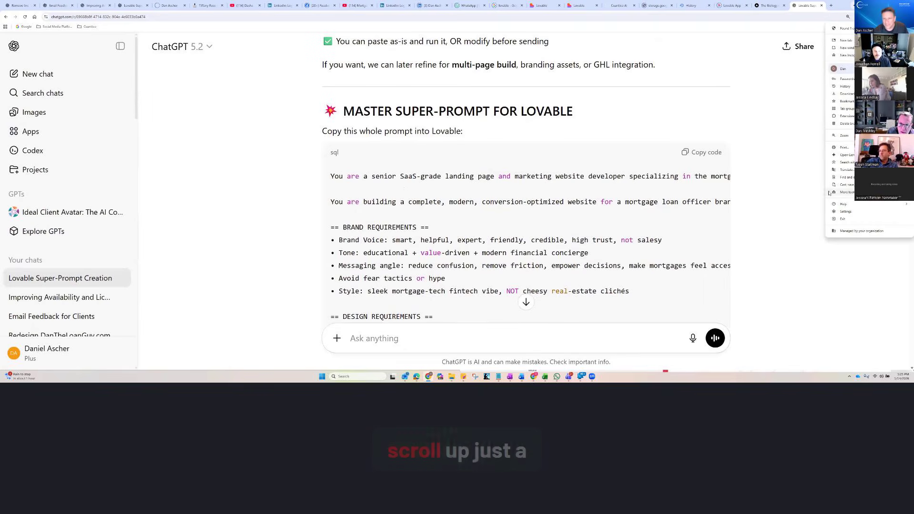
pyautogui.click(799, 206)
# Step: Highlight the words "super prompt" in the request that opens the conversation
pyautogui.scroll(5, 800, 206)
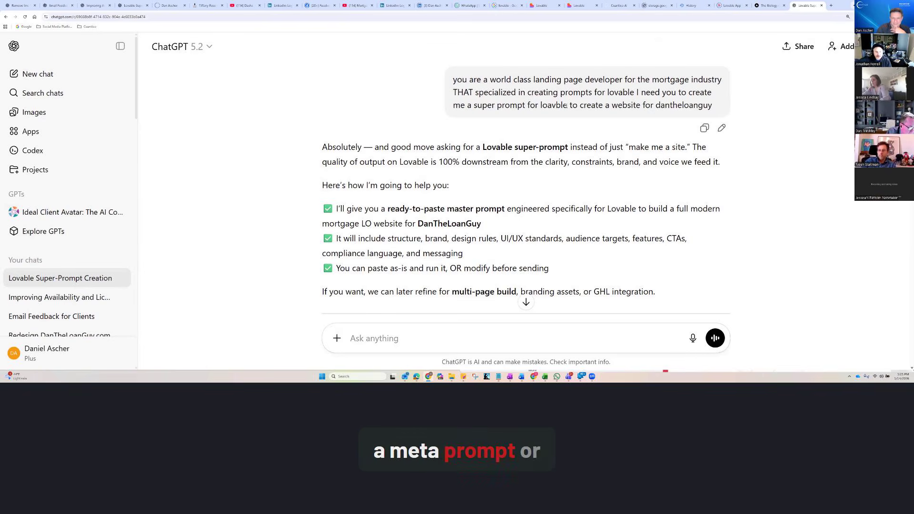
pyautogui.moveTo(474, 105); pyautogui.dragTo(506, 109)
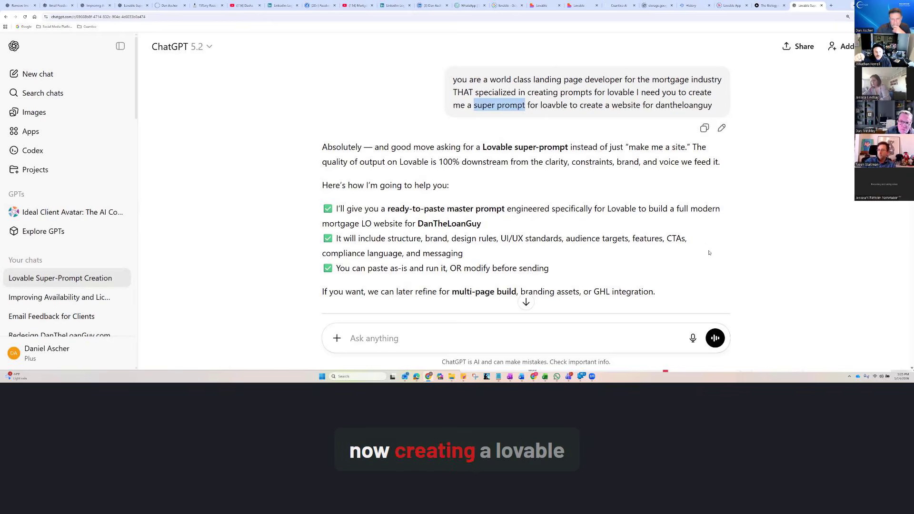
# Step: Review the reply's introduction and the brand and design requirements of the master super-prompt
pyautogui.scroll(-2, 709, 253)
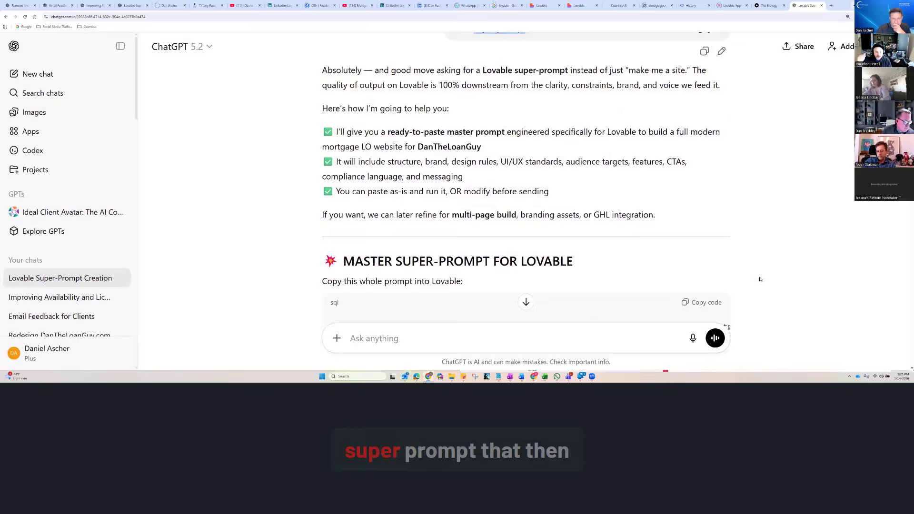
pyautogui.scroll(-1, 760, 280)
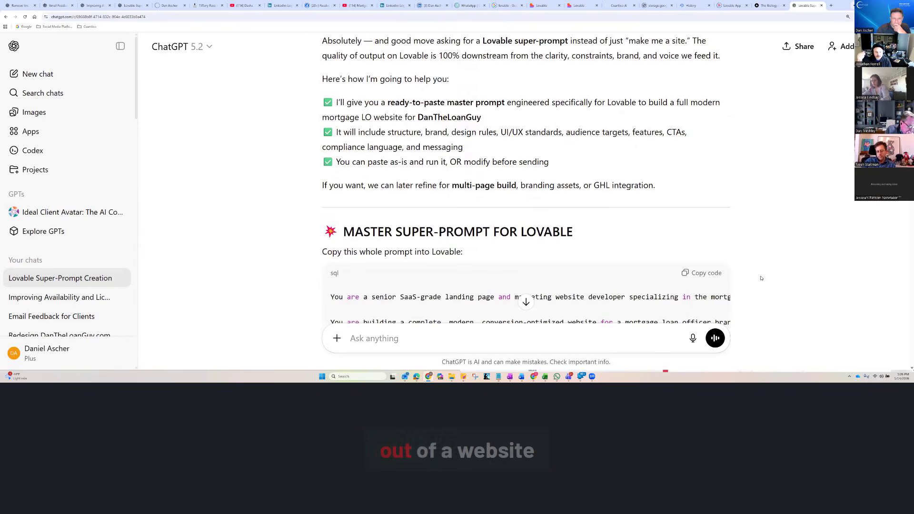
pyautogui.scroll(-2, 760, 278)
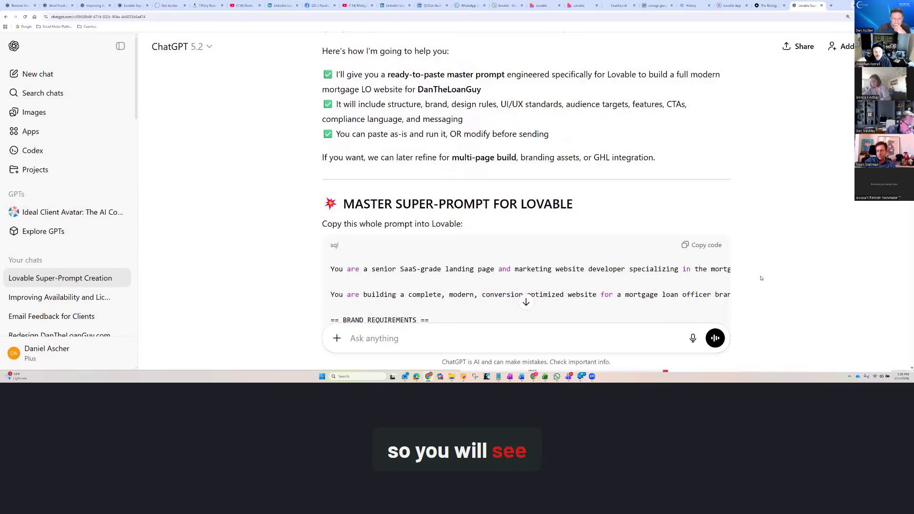
pyautogui.scroll(-2, 761, 278)
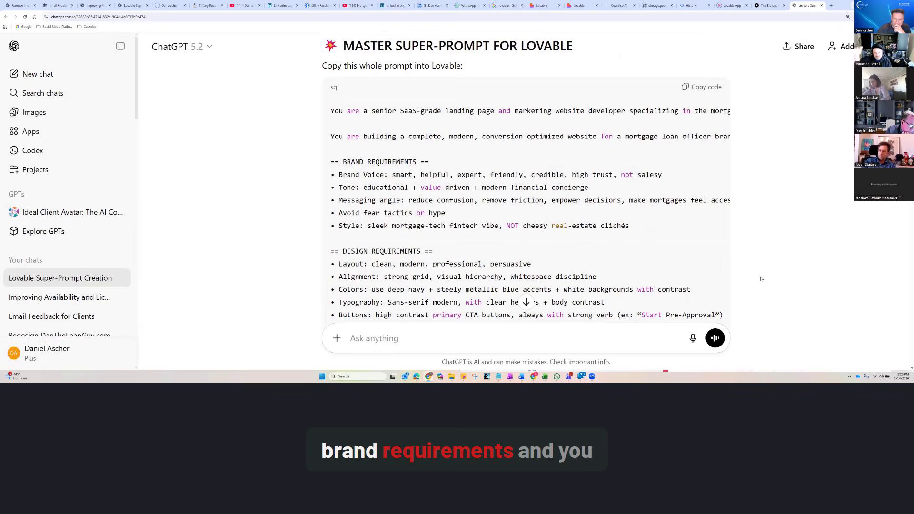
pyautogui.scroll(-3, 761, 279)
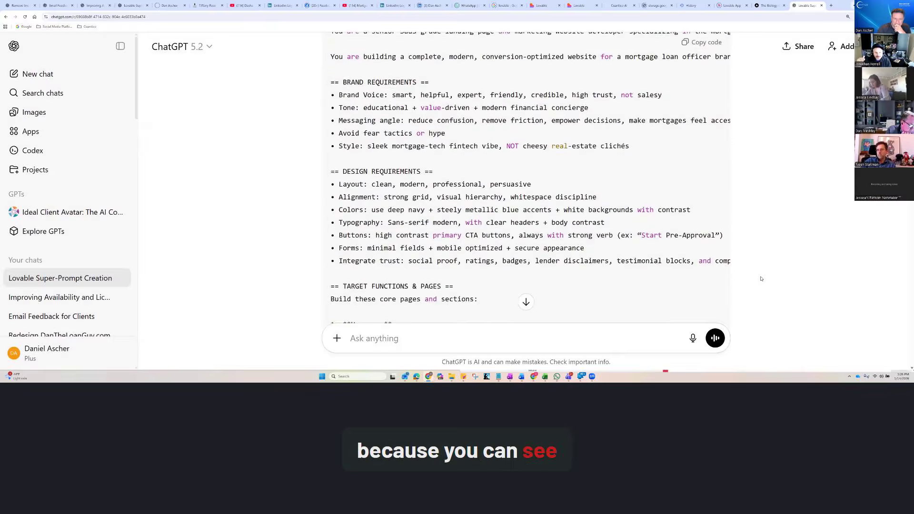
pyautogui.scroll(-1, 761, 279)
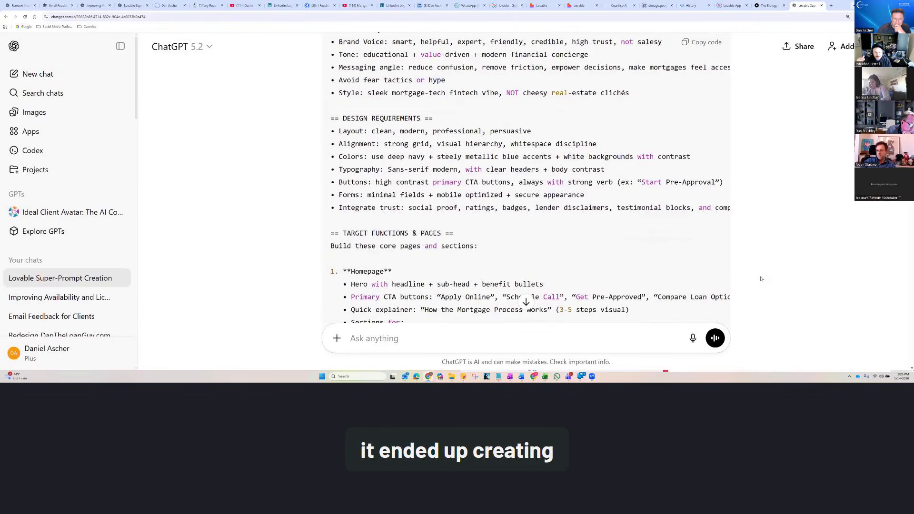
# Step: Examine the super-prompt's target pages, from Homepage and Loan Programs through the Contact page
pyautogui.scroll(-3, 761, 279)
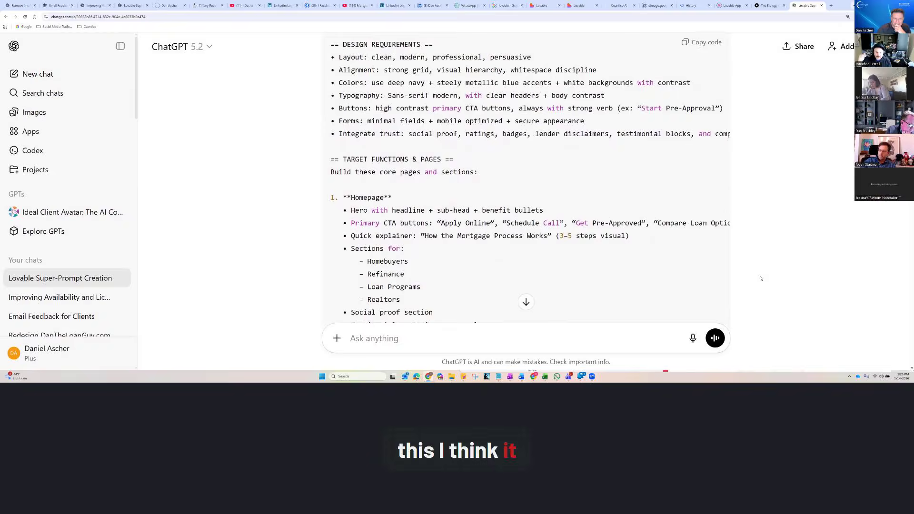
pyautogui.scroll(-4, 760, 277)
pyautogui.scroll(-1, 760, 276)
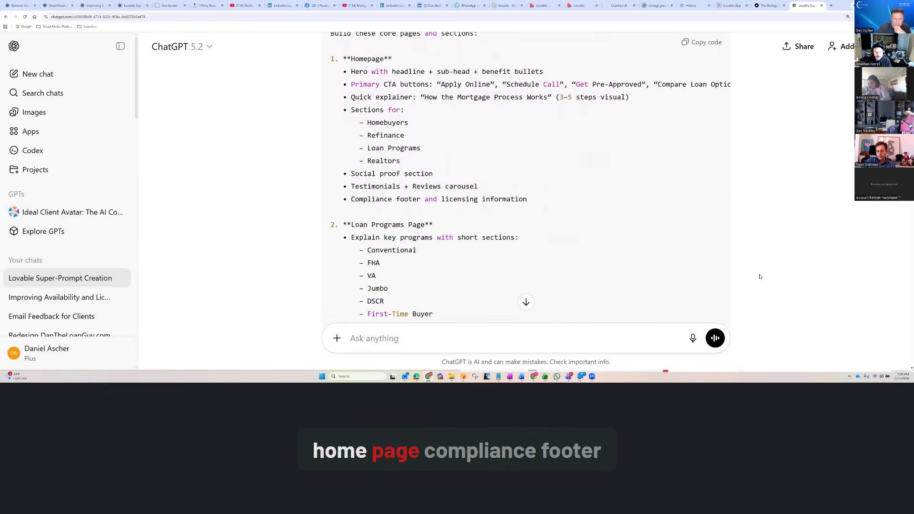
pyautogui.scroll(-2, 760, 277)
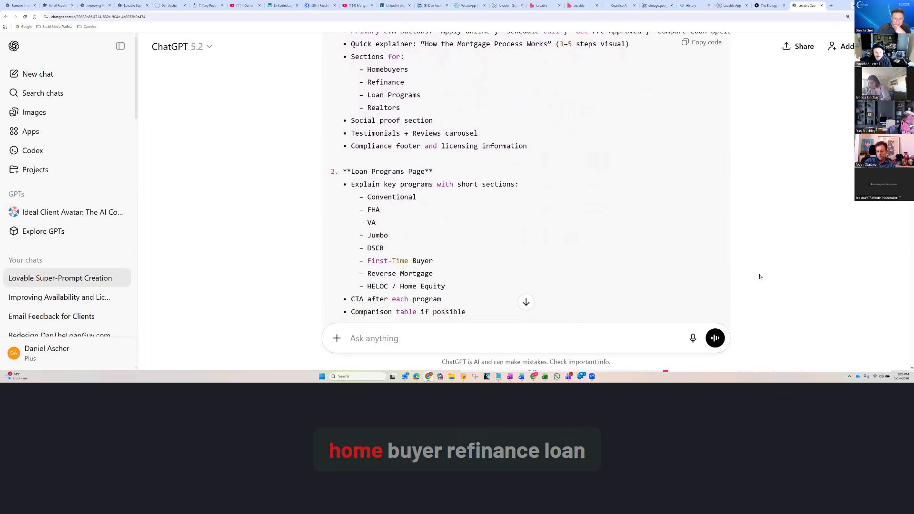
pyautogui.scroll(-2, 761, 277)
pyautogui.scroll(-4, 761, 276)
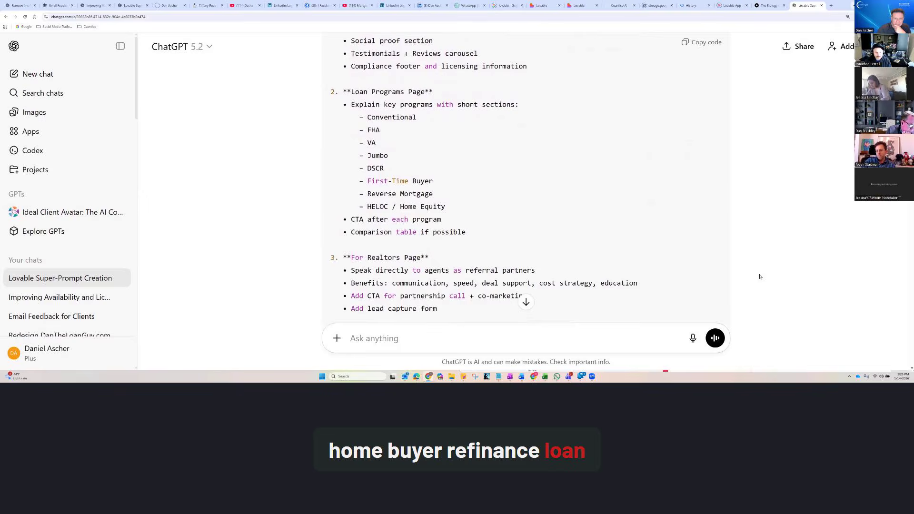
pyautogui.scroll(-5, 759, 277)
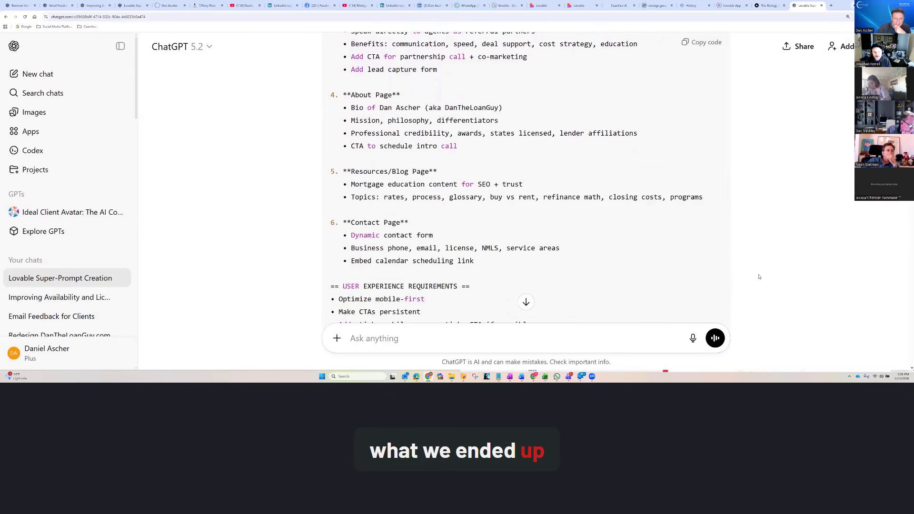
pyautogui.scroll(-5, 760, 276)
pyautogui.scroll(-1, 759, 275)
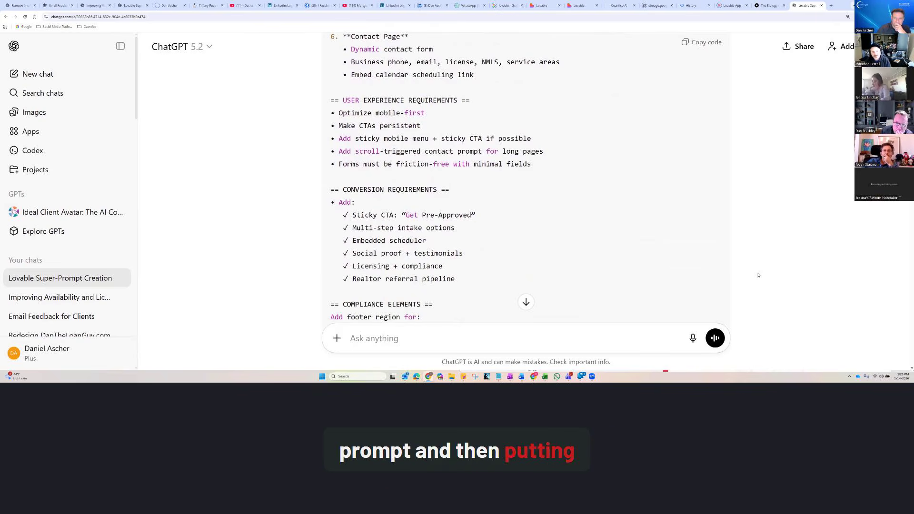
# Step: Examine the prompt's conversion, compliance, integration and output requirements, plus the closing question about visual style
pyautogui.scroll(-2, 759, 276)
pyautogui.scroll(-1, 759, 275)
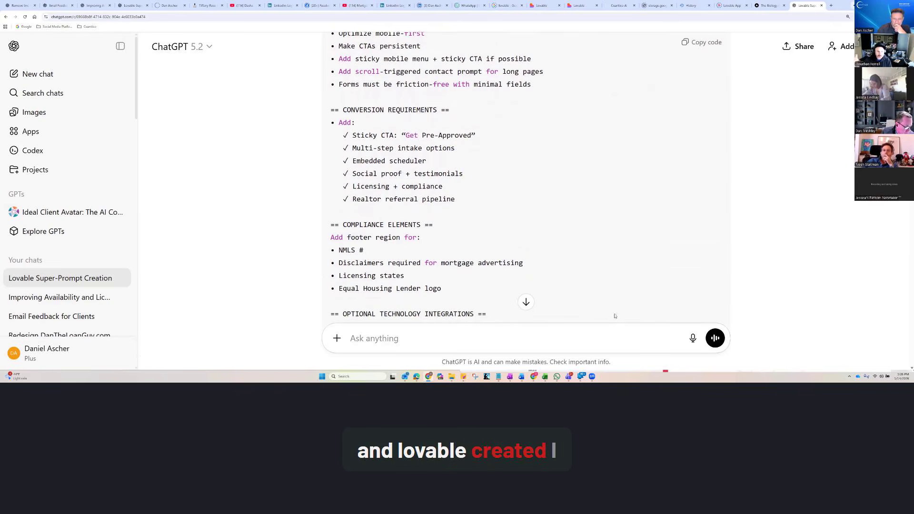
pyautogui.scroll(-3, 602, 303)
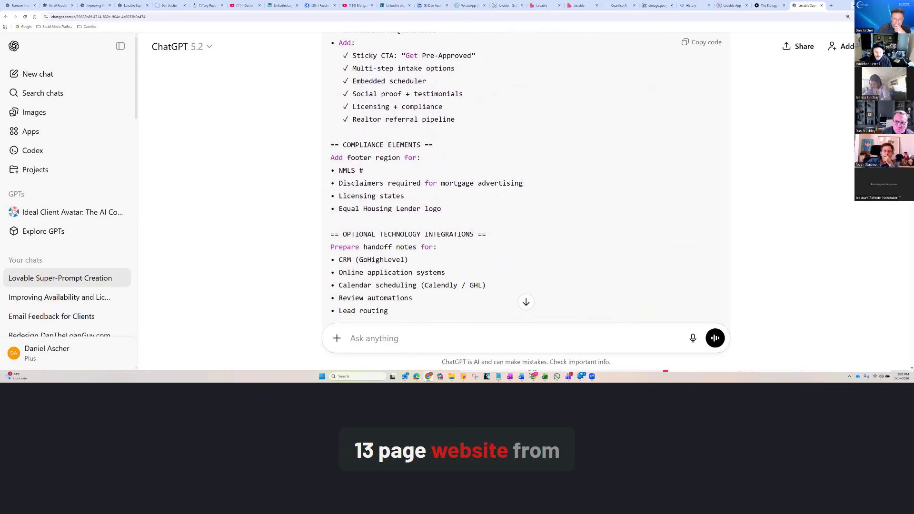
pyautogui.scroll(-10, 516, 306)
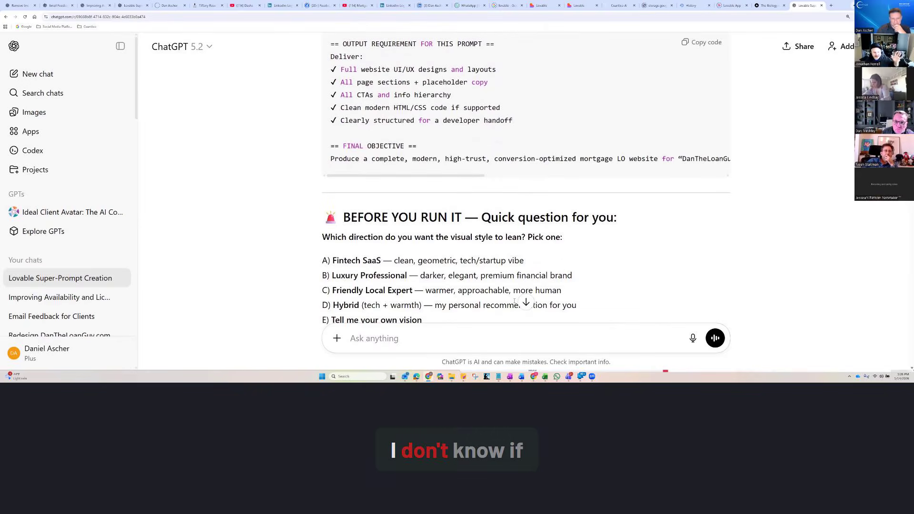
pyautogui.scroll(-2, 514, 301)
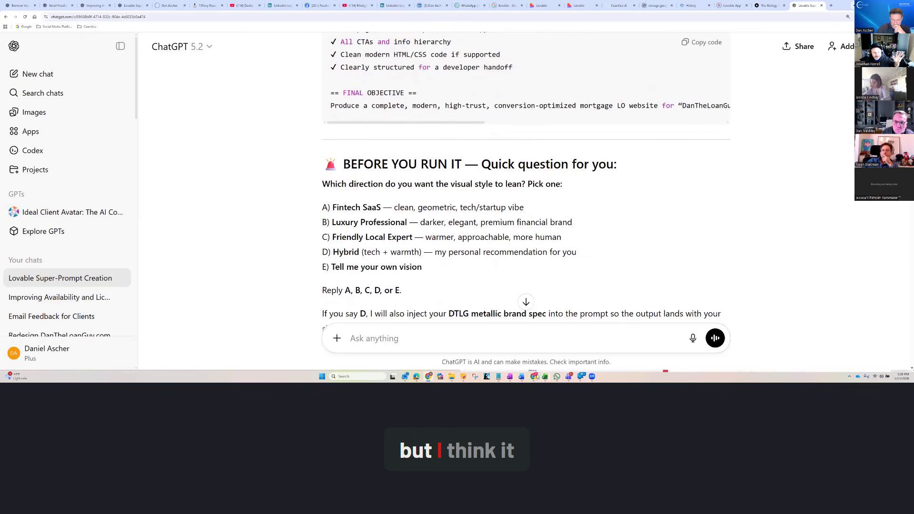
# Step: Switch to the Lovable project and review the generated mortgage website's homepage down to the "How Your Mortgage Works" section
pyautogui.moveTo(535, 370)
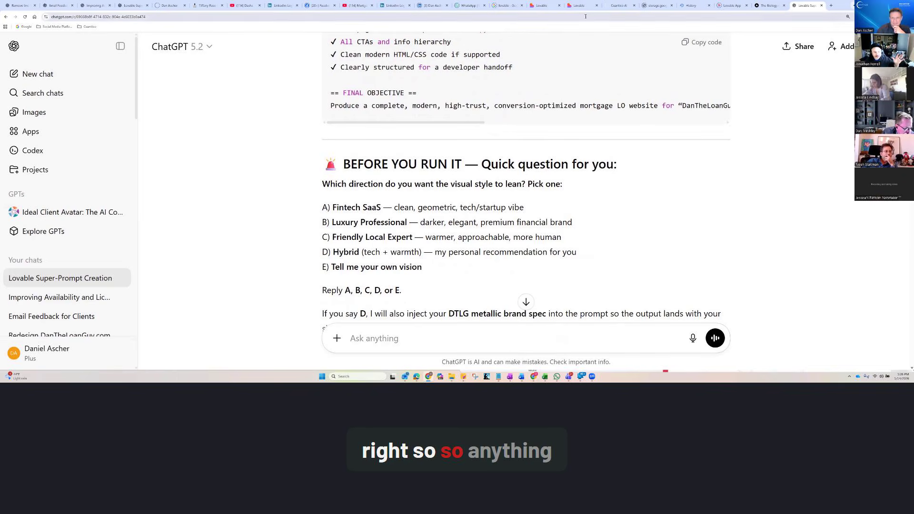
pyautogui.click(543, 6)
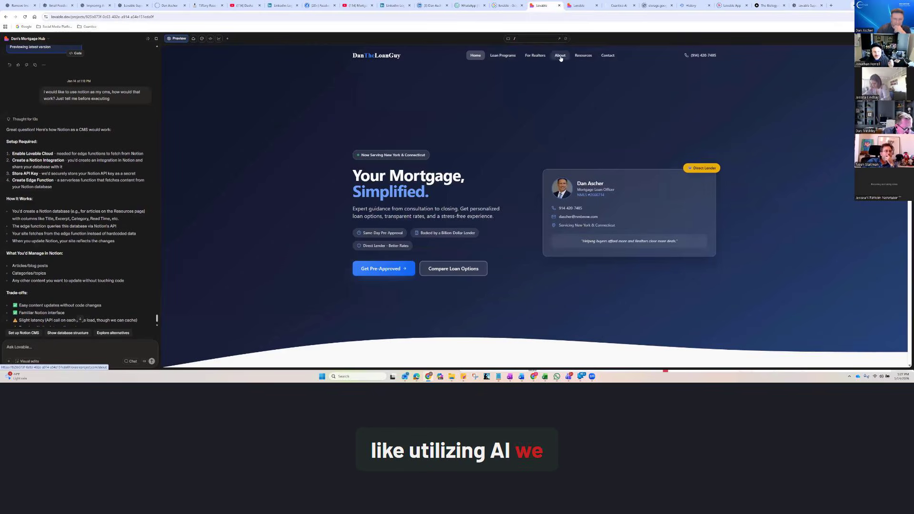
pyautogui.scroll(-2, 636, 233)
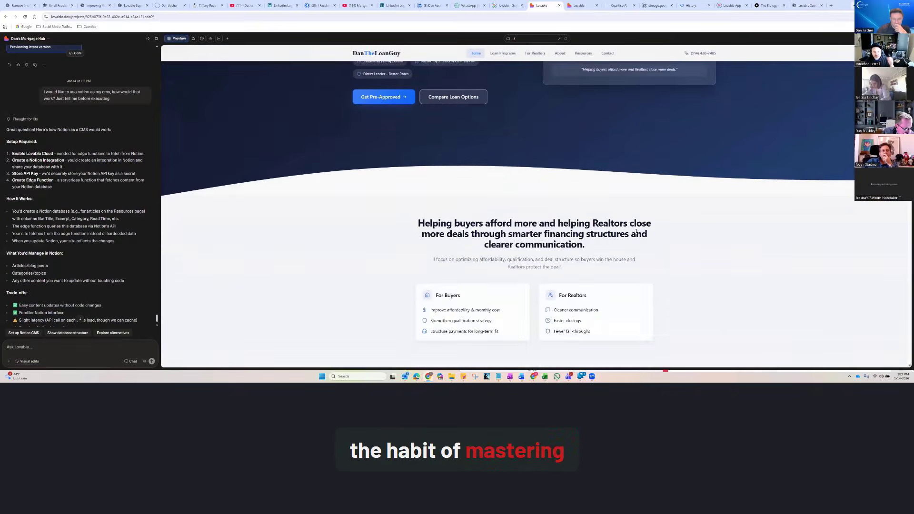
pyautogui.scroll(-2, 636, 231)
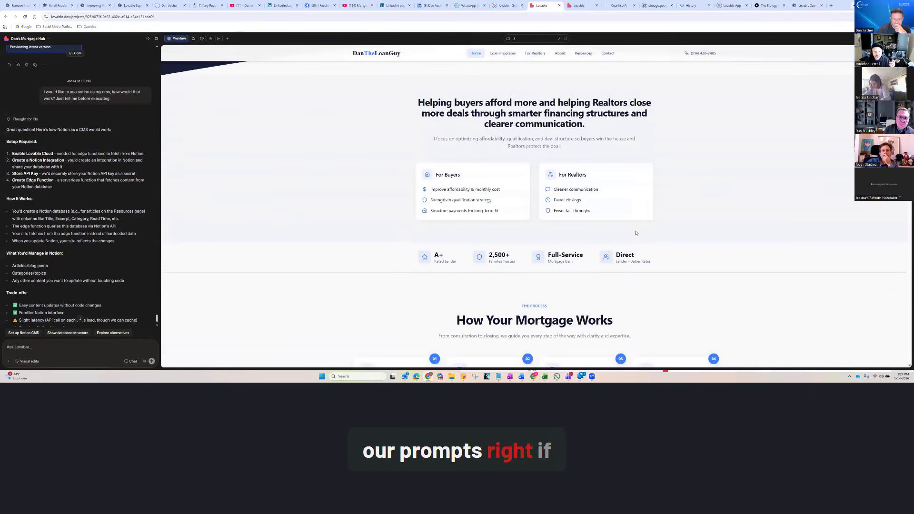
pyautogui.scroll(-2, 636, 232)
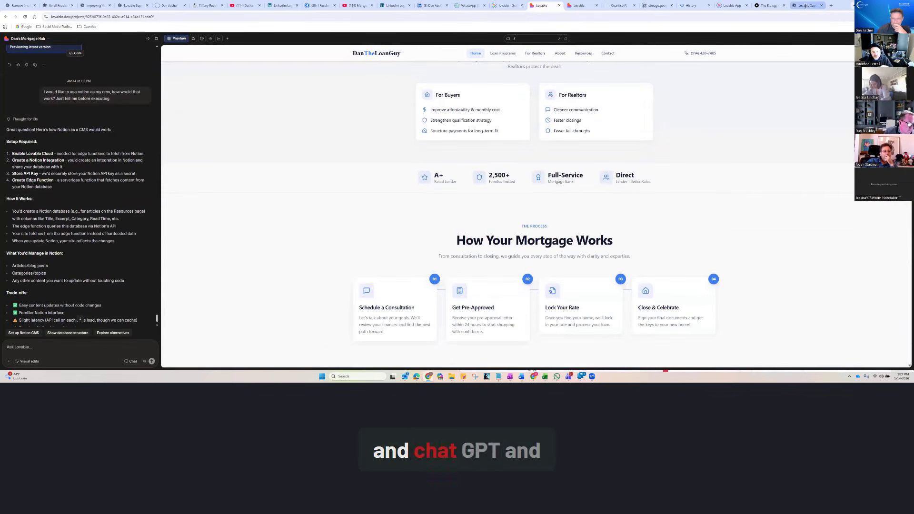
# Step: Return to the ChatGPT conversation and look back through the super-prompt from the style question to the Loan Programs page
pyautogui.click(805, 6)
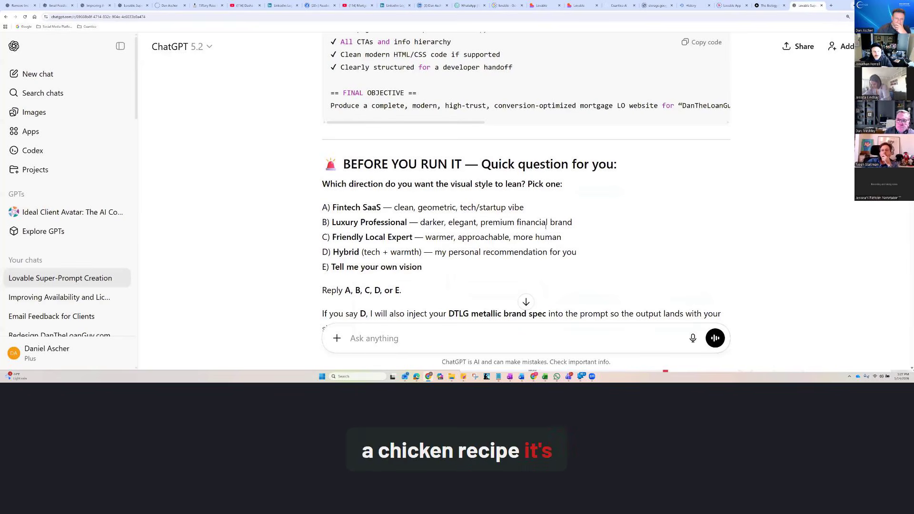
pyautogui.scroll(2, 546, 230)
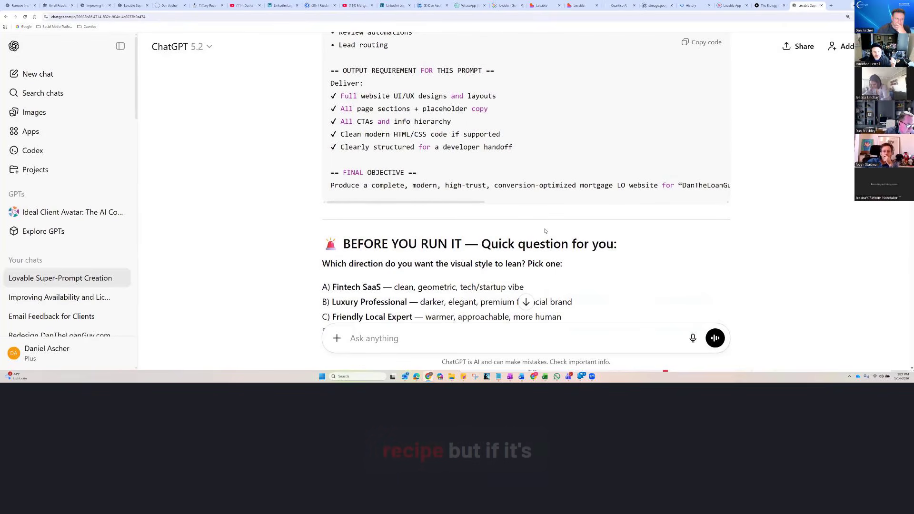
pyautogui.scroll(10, 546, 231)
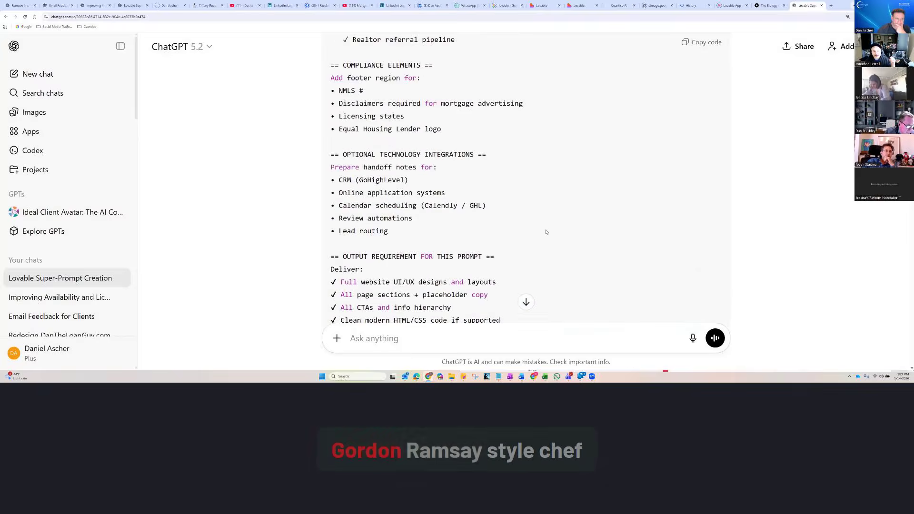
pyautogui.scroll(15, 547, 237)
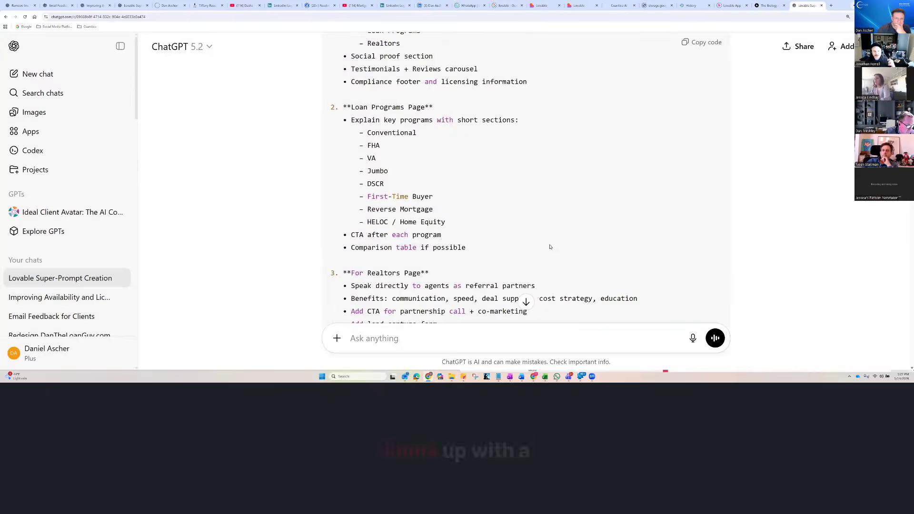
# Step: Copy the full original request asking for a Lovable super prompt at the start of the conversation
pyautogui.scroll(15, 545, 240)
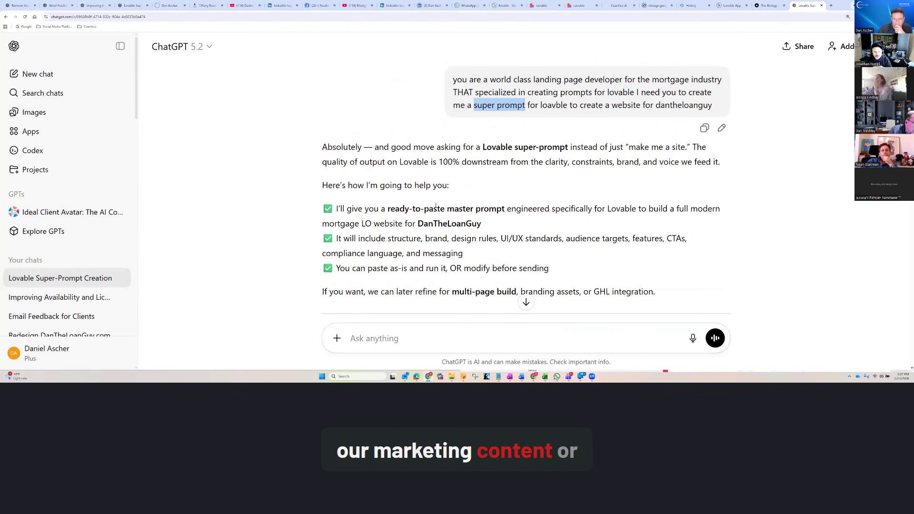
pyautogui.moveTo(454, 79); pyautogui.dragTo(685, 113)
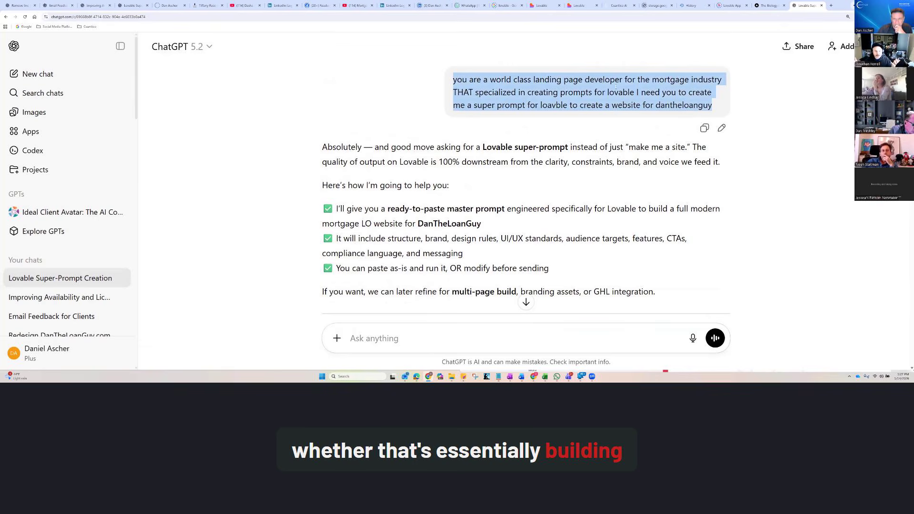
pyautogui.rightClick(567, 90)
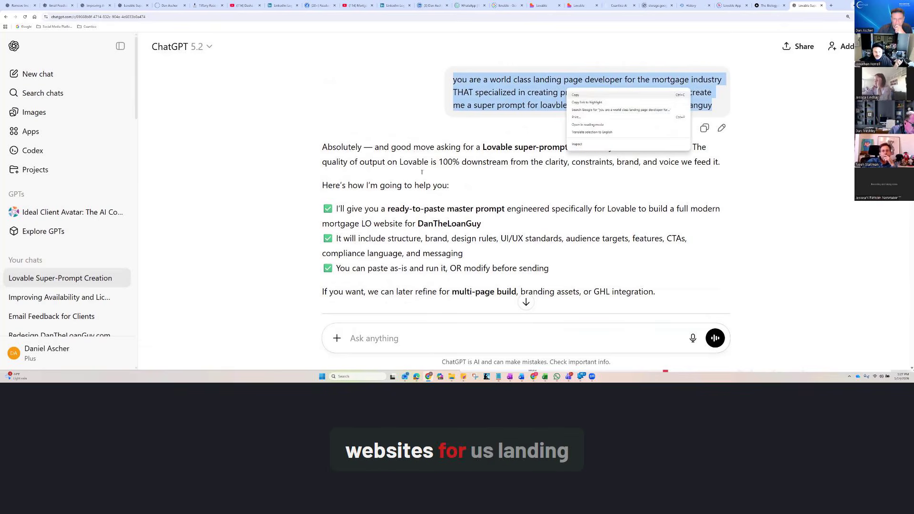
pyautogui.click(578, 96)
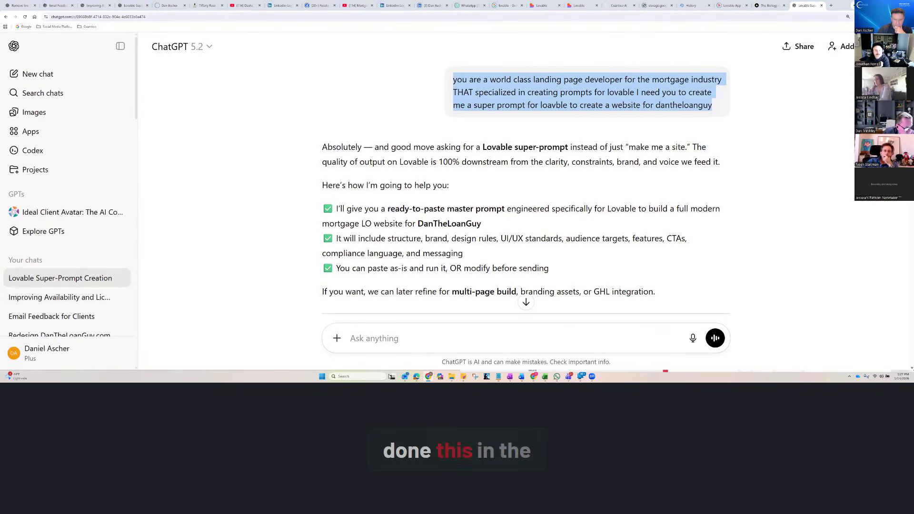
pyautogui.moveTo(520, 376)
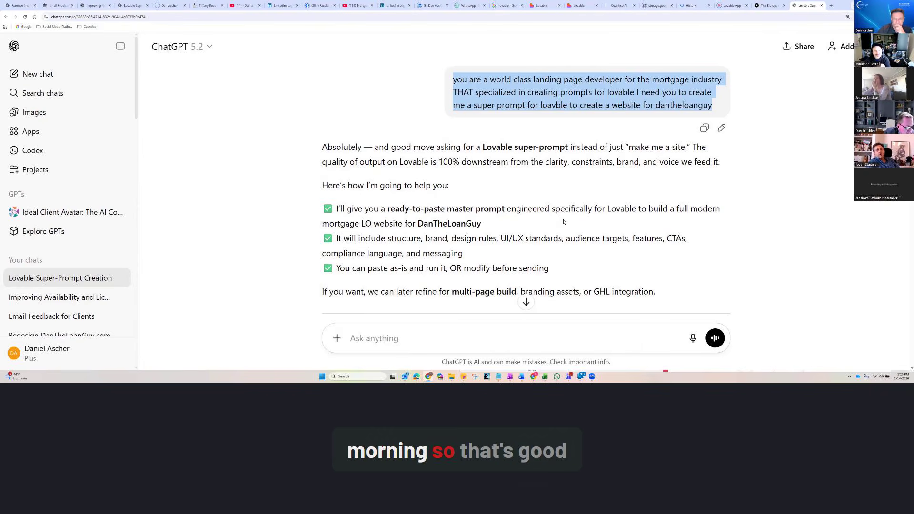
# Step: Review the super-prompt's opening role text with its Brand and Design Requirements, and return to the original request
pyautogui.scroll(-5, 561, 221)
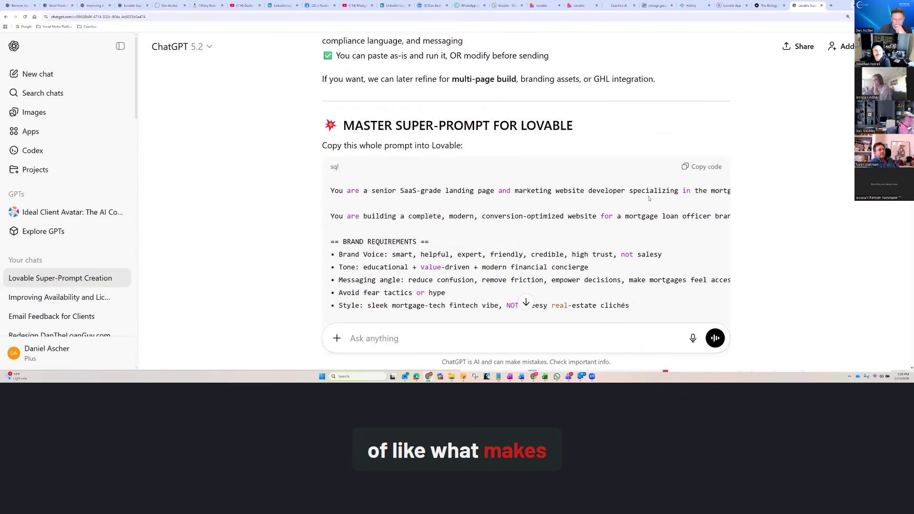
pyautogui.scroll(-1, 649, 199)
pyautogui.scroll(-1, 648, 198)
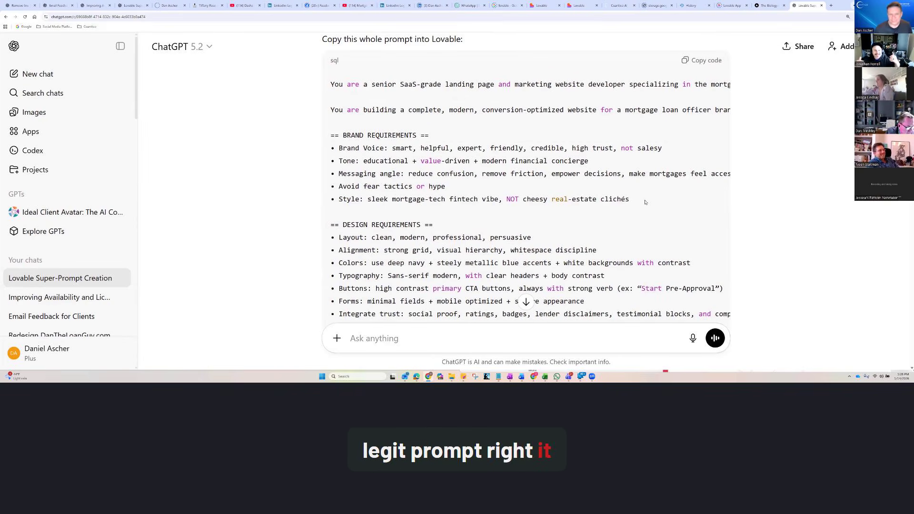
pyautogui.scroll(6, 519, 239)
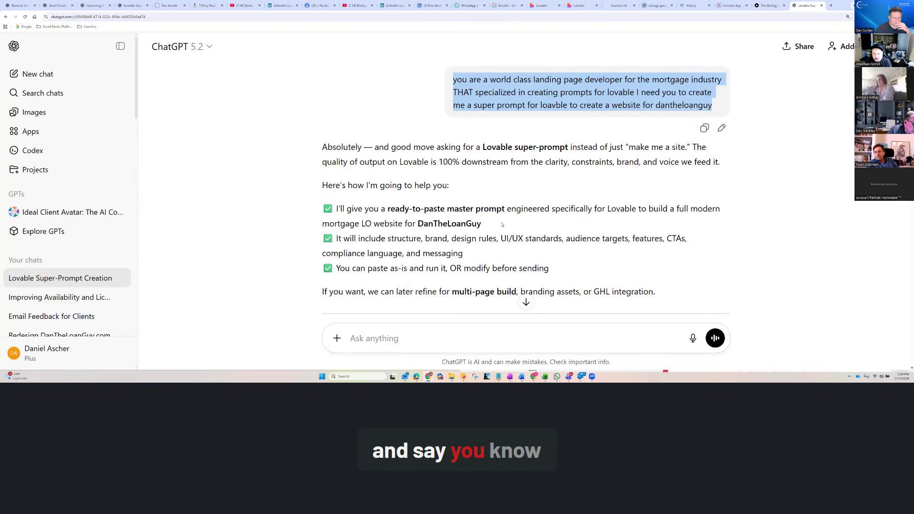
# Step: Read through the super-prompt again, from the brand and design rules through the six target pages to the User Experience Requirements
pyautogui.scroll(-4, 501, 225)
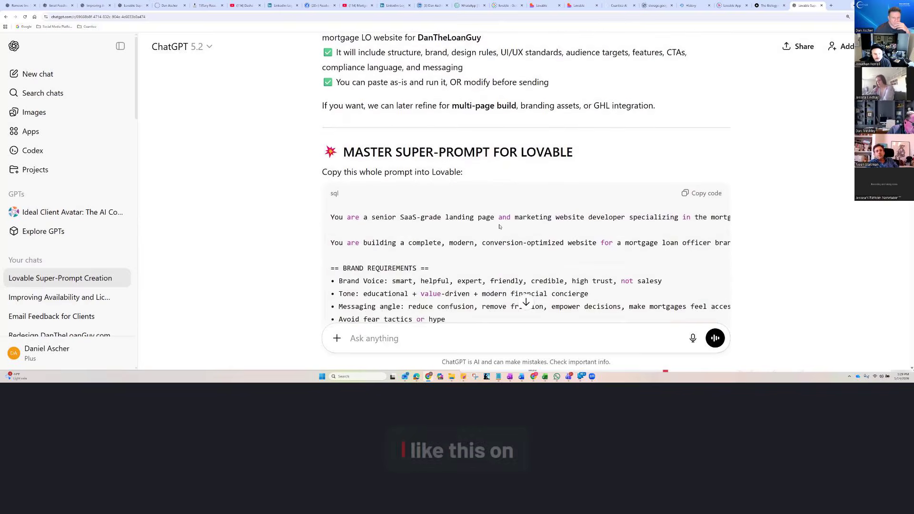
pyautogui.scroll(-4, 500, 226)
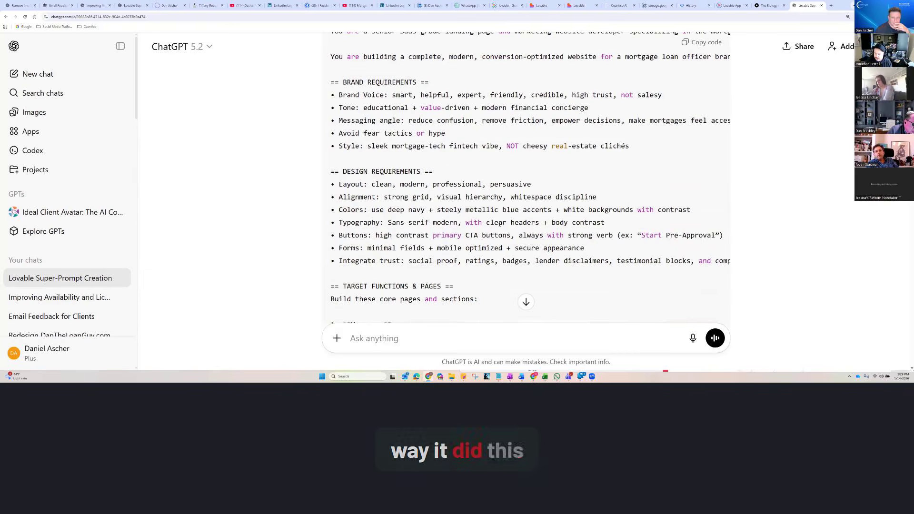
pyautogui.scroll(-4, 498, 224)
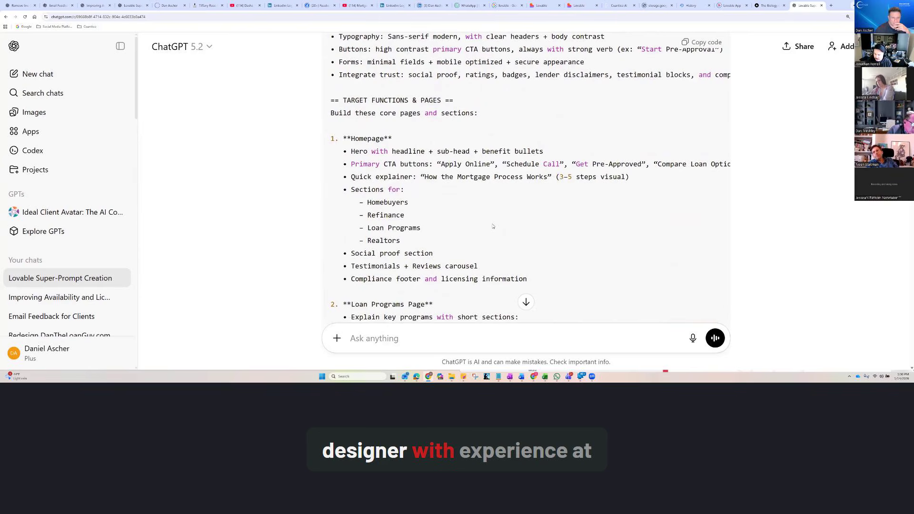
pyautogui.scroll(-1, 494, 227)
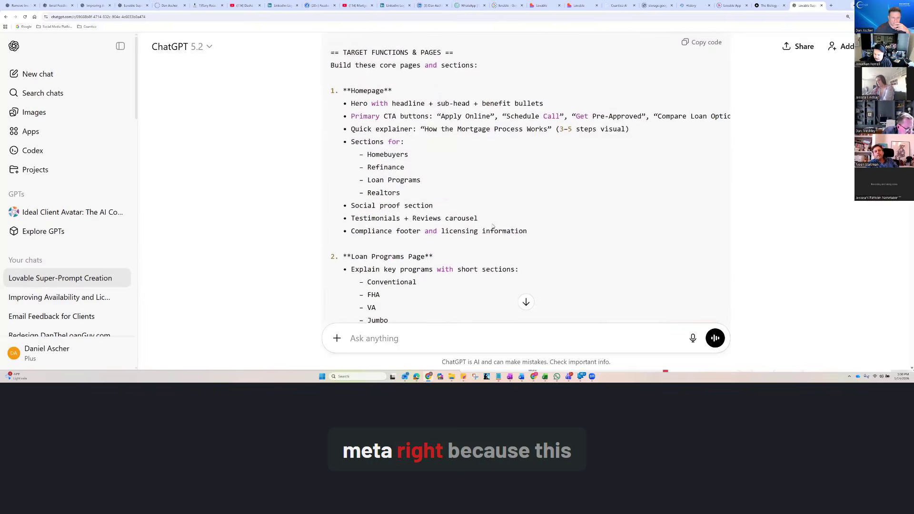
pyautogui.scroll(-1, 493, 226)
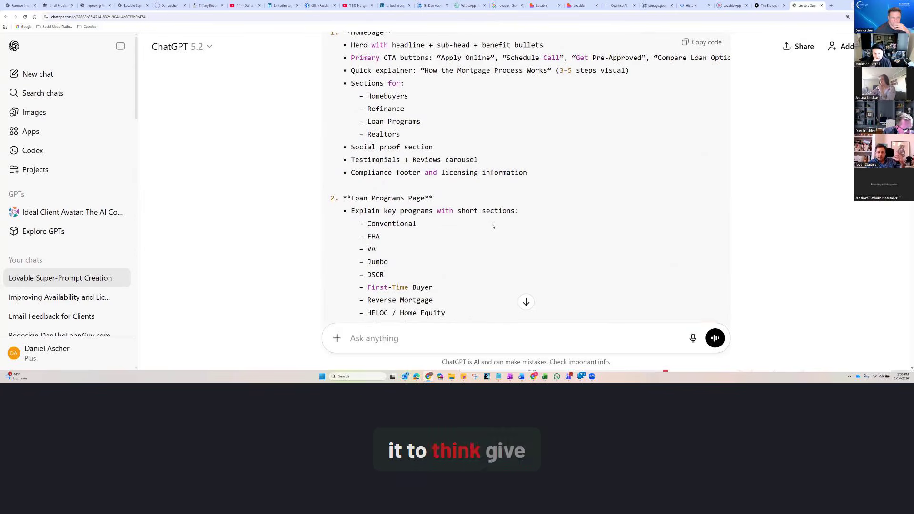
pyautogui.scroll(-1, 493, 226)
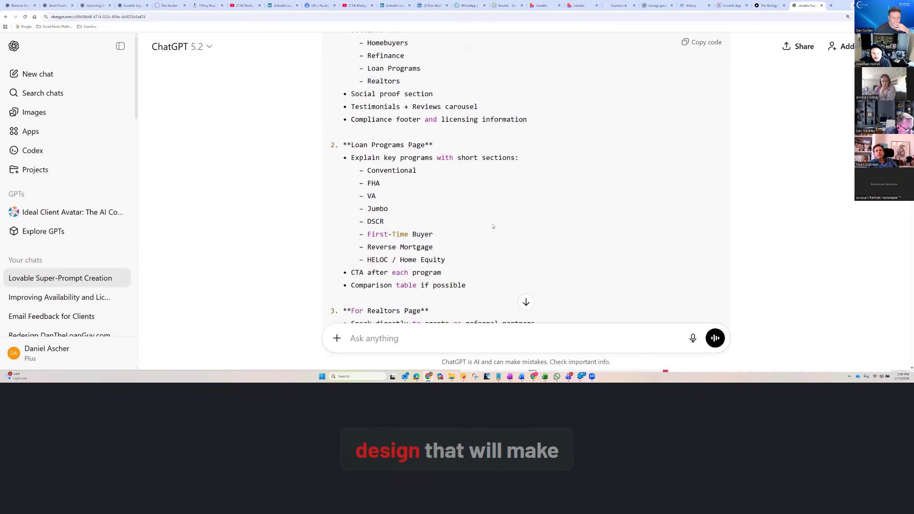
pyautogui.scroll(-2, 493, 226)
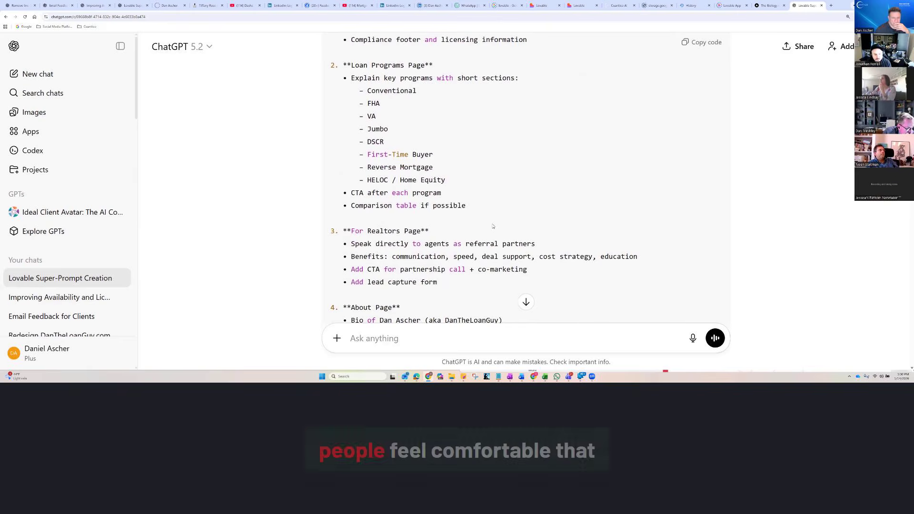
pyautogui.scroll(-2, 493, 226)
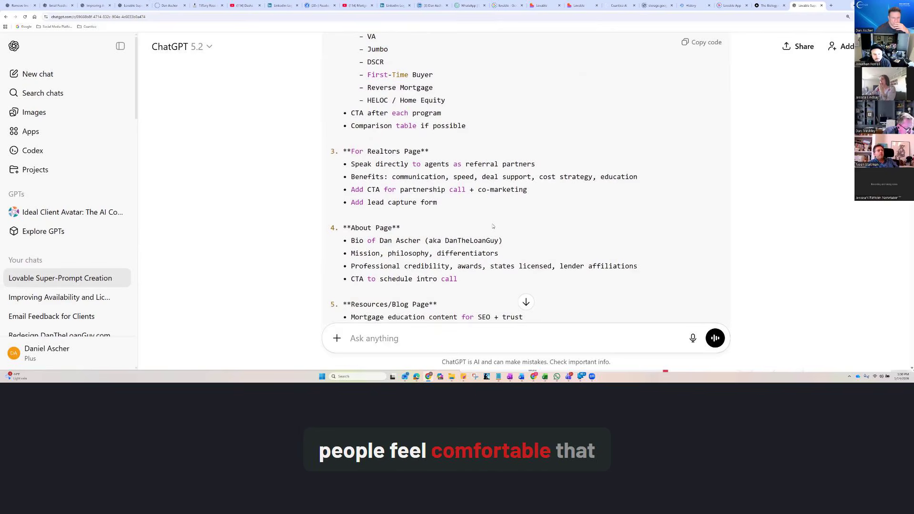
pyautogui.scroll(-2, 493, 226)
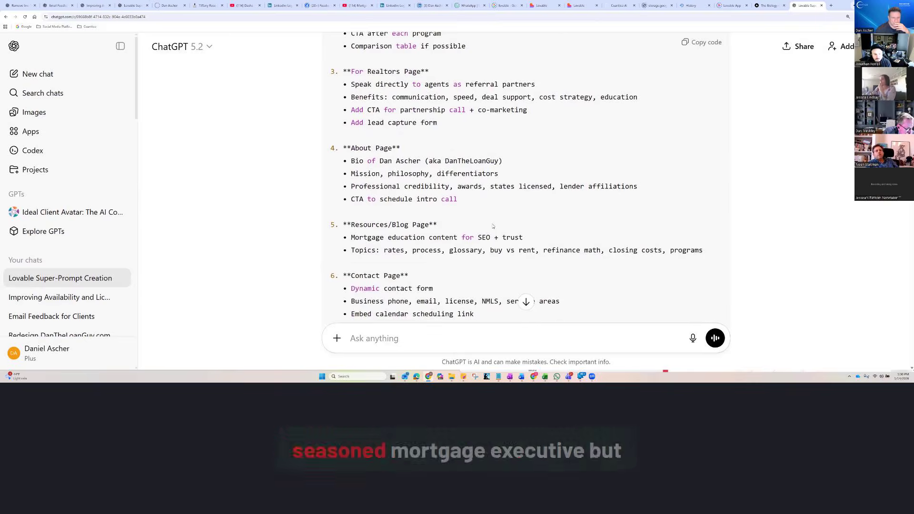
pyautogui.scroll(-2, 493, 226)
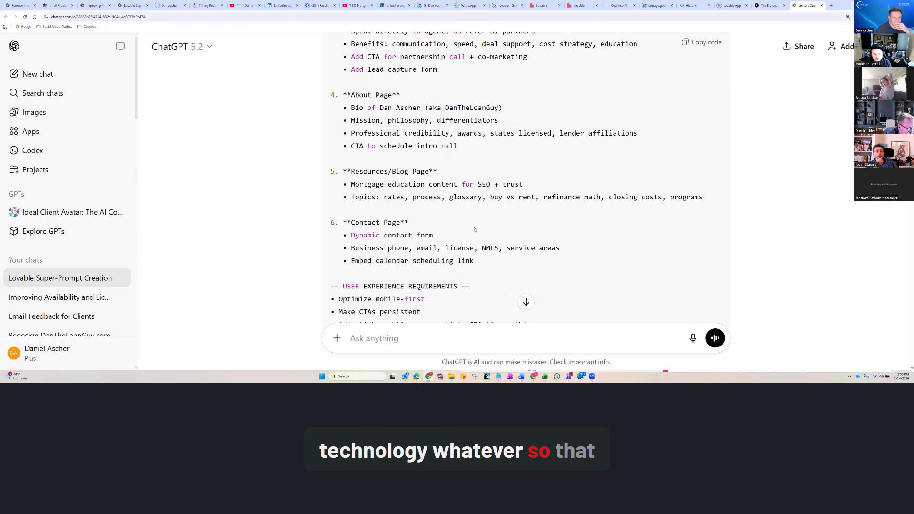
pyautogui.scroll(-2, 447, 235)
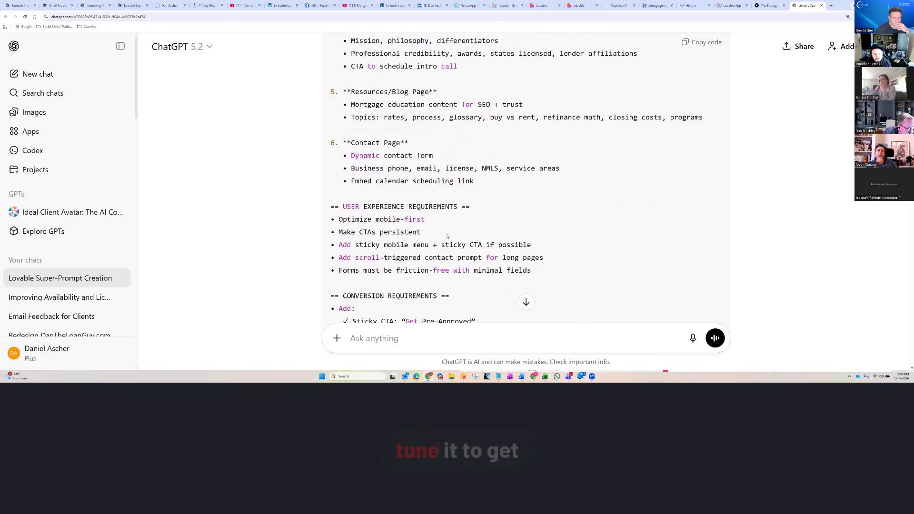